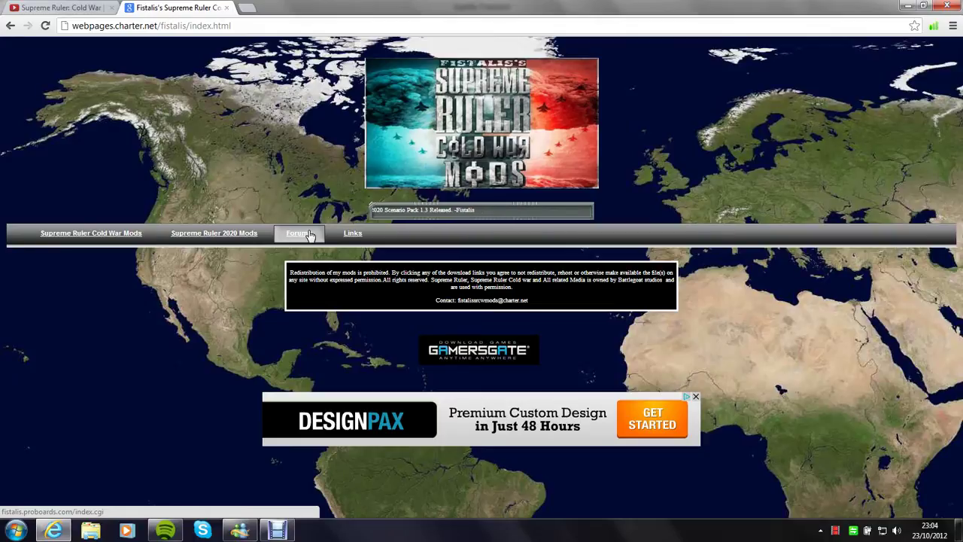
Check the YouTube video's comments about installing mods, and return to the Supreme Ruler mods website.
key("ctrl+Tab")
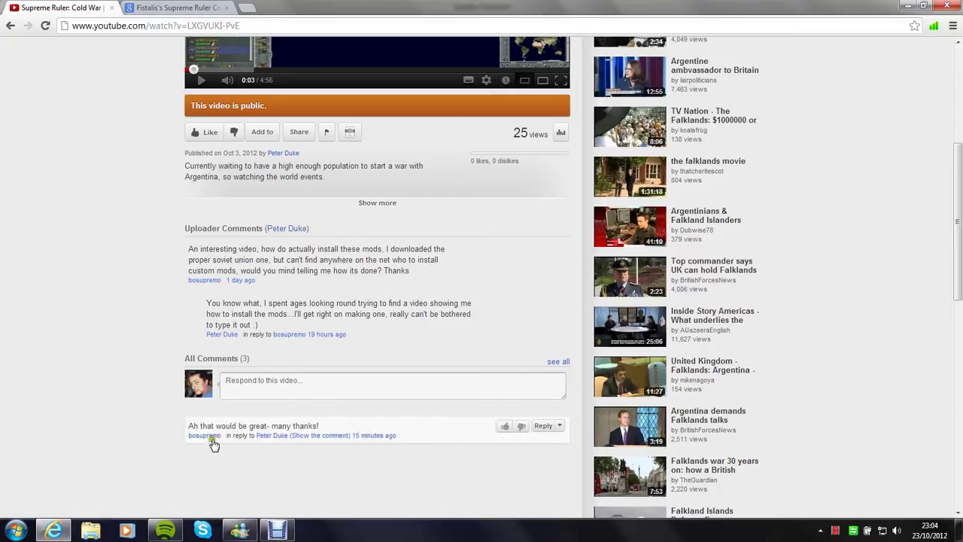
left_click(194, 9)
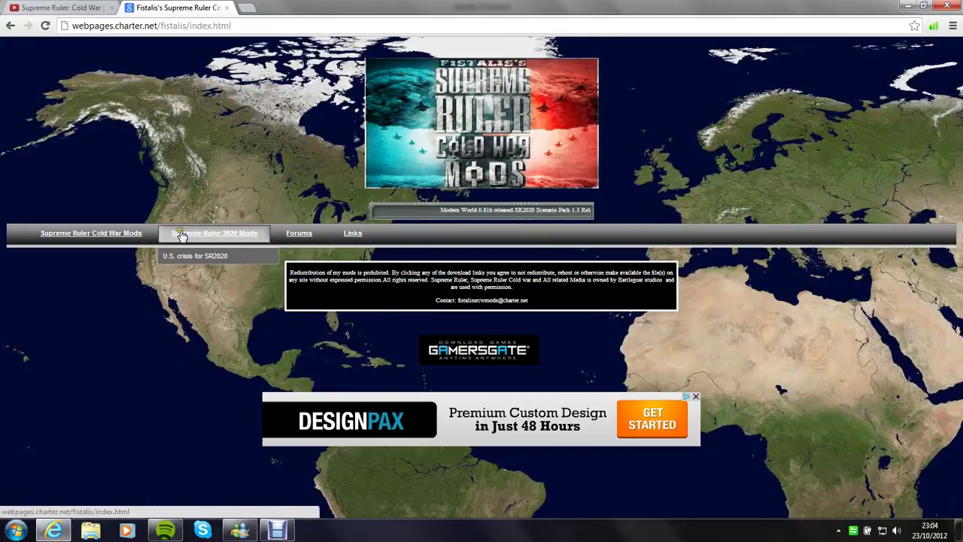
Open the U.S. Crisis Scenario Pack page from the Cold War mods and read through its features.
mouse_move(144, 233)
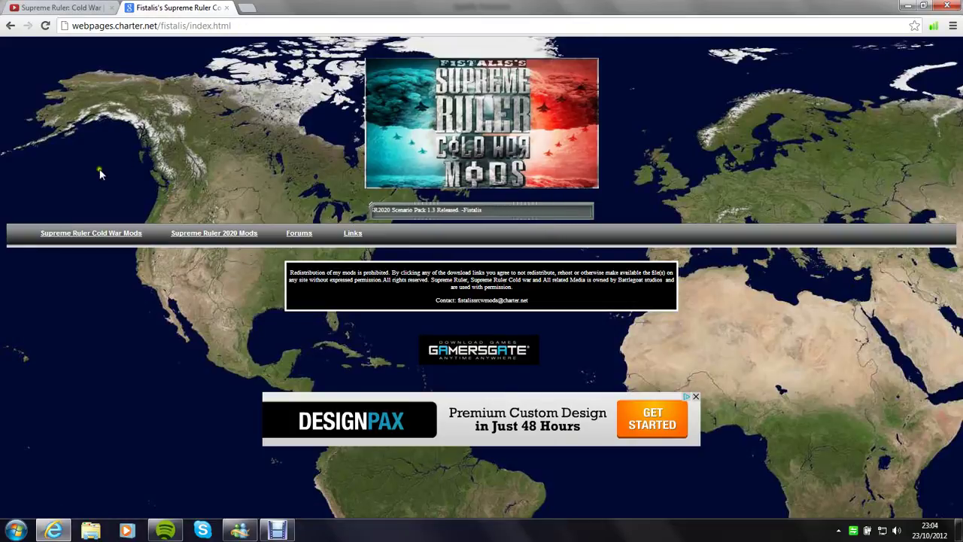
mouse_move(101, 242)
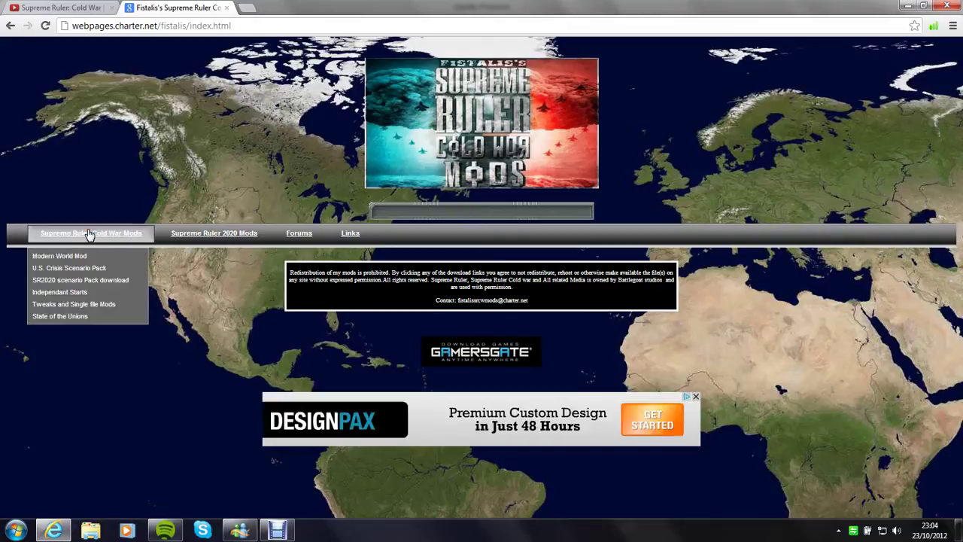
left_click(108, 275)
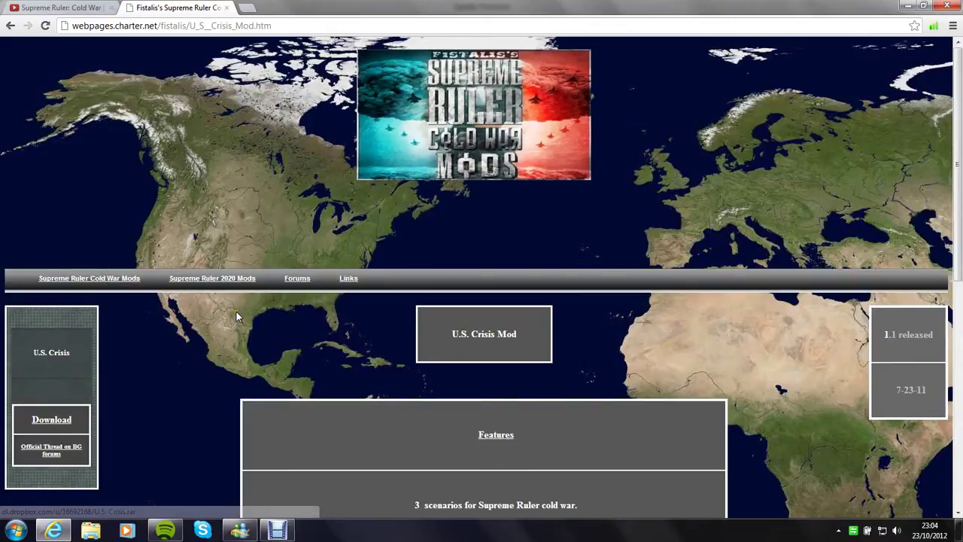
scroll(237, 312, "down", 3)
scroll(236, 316, "down", 2)
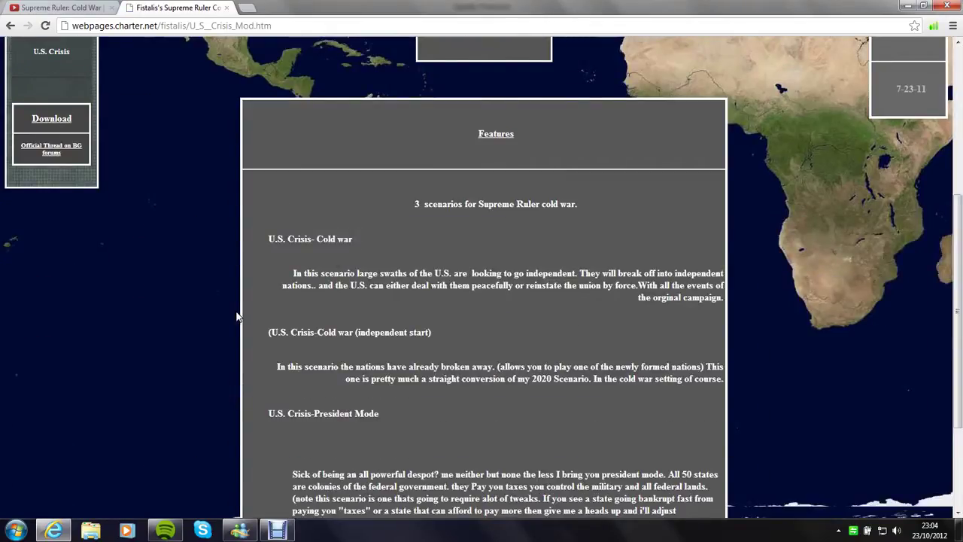
scroll(237, 316, "down", 3)
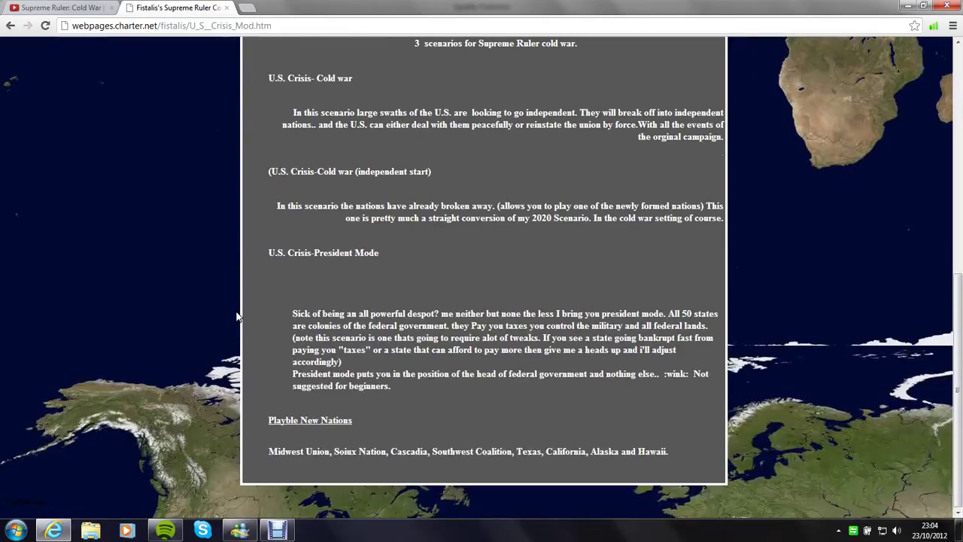
scroll(236, 316, "up", 6)
View the Independent Starts mod page among the Supreme Ruler Cold War mods.
mouse_move(113, 181)
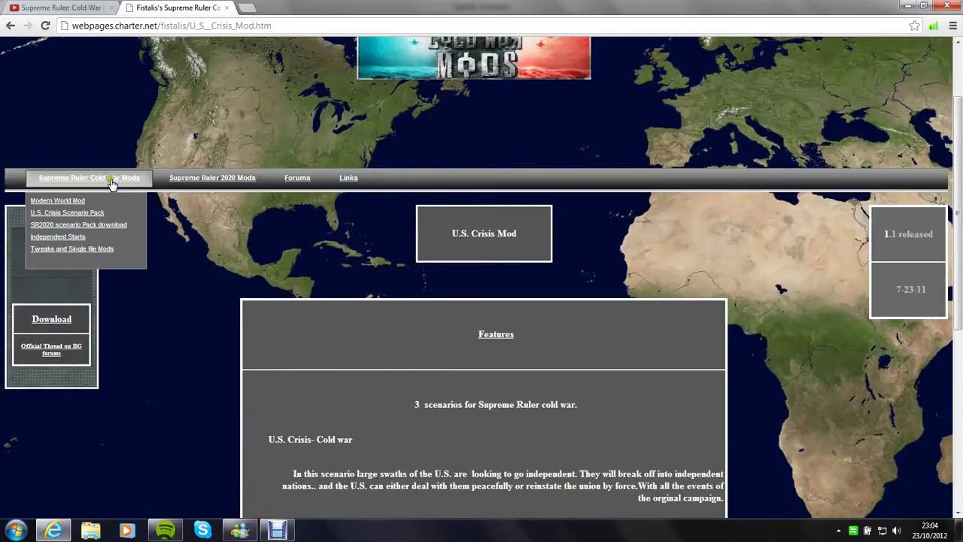
left_click(99, 239)
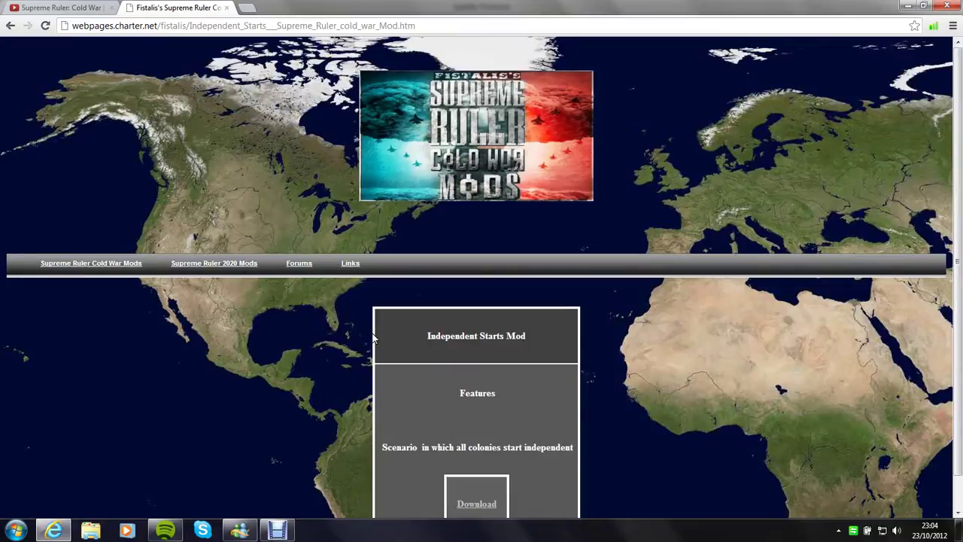
scroll(375, 340, "down", 1)
Open the Tweaks and Single file Mods page and look through the mods it offers.
mouse_move(113, 228)
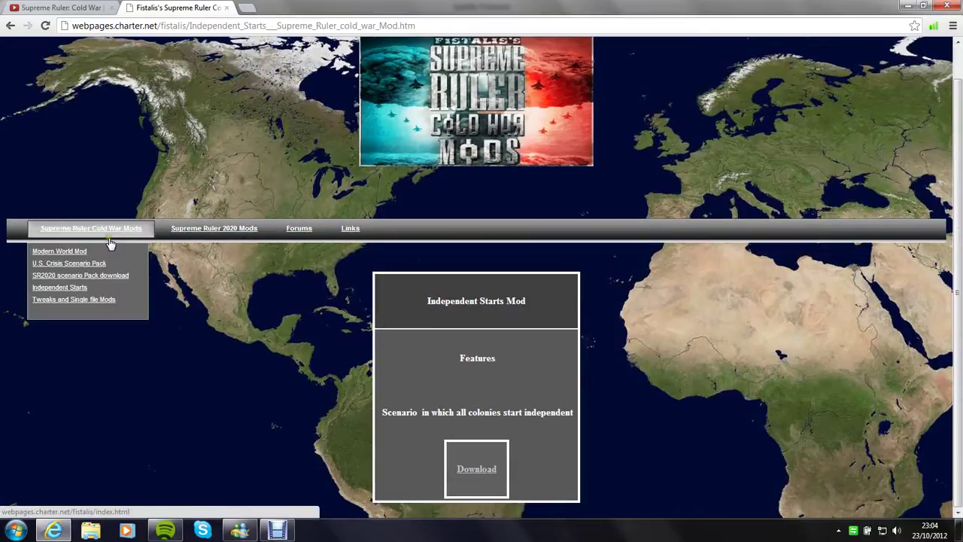
left_click(98, 300)
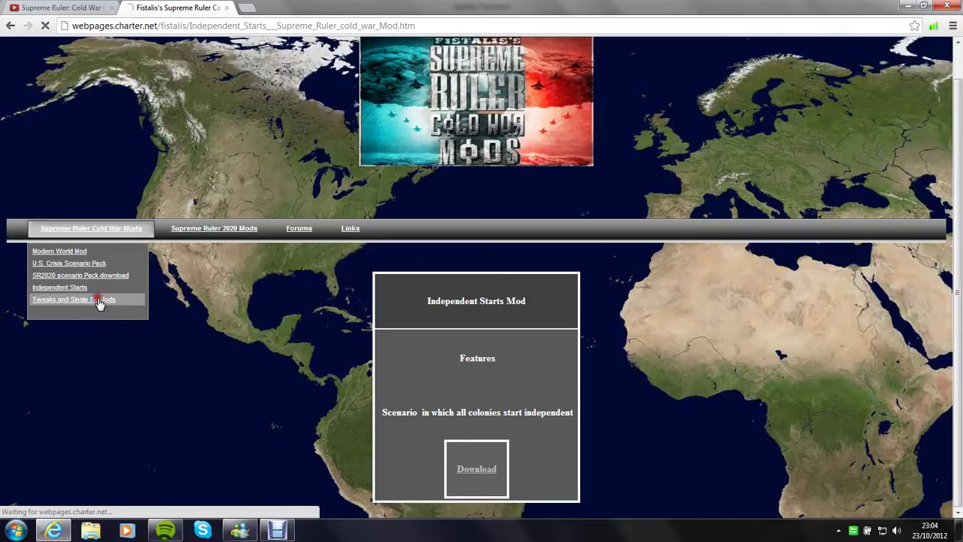
scroll(234, 444, "down", 4)
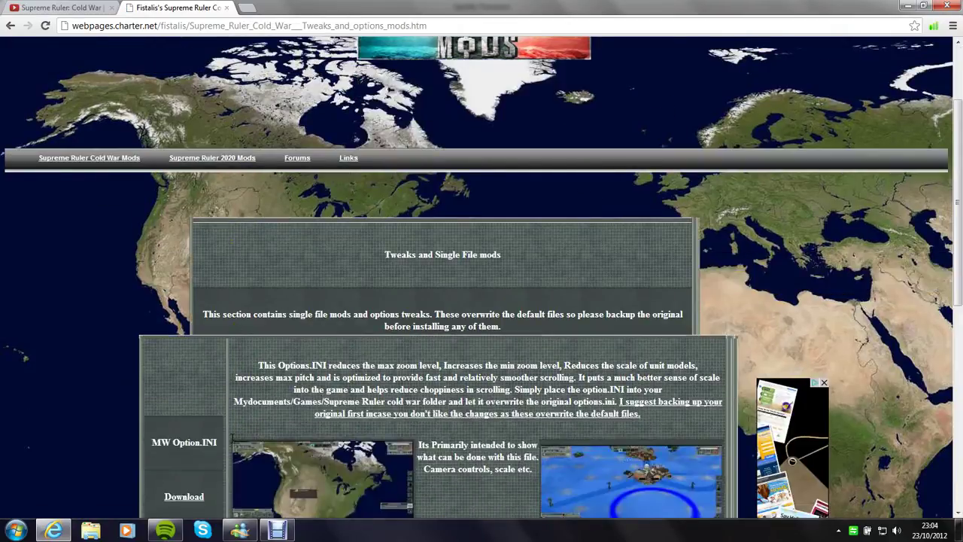
scroll(232, 438, "down", 3)
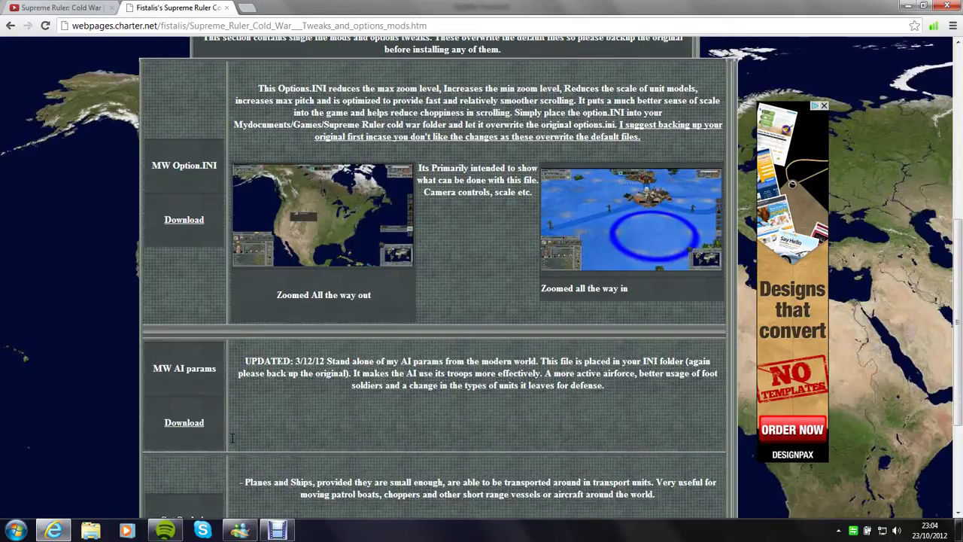
scroll(233, 438, "down", 1)
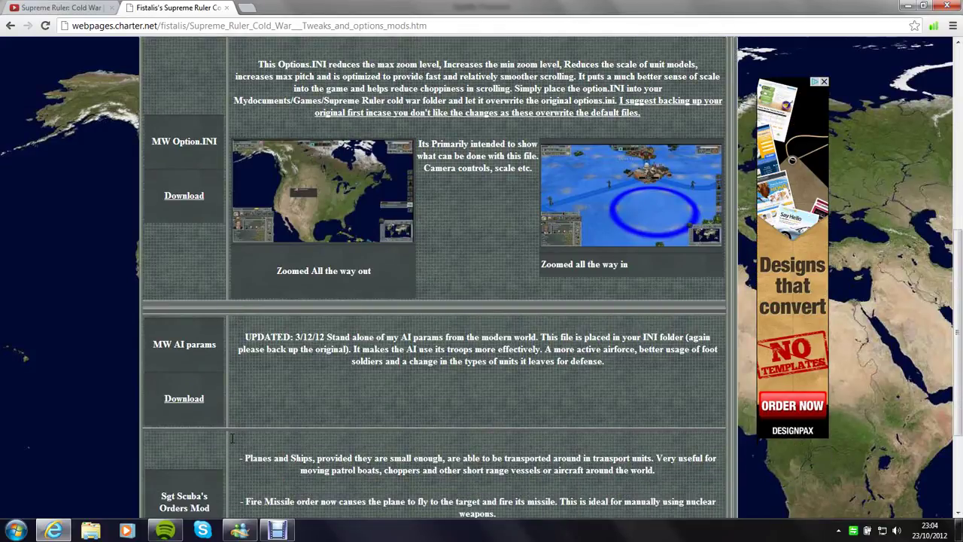
scroll(232, 438, "down", 1)
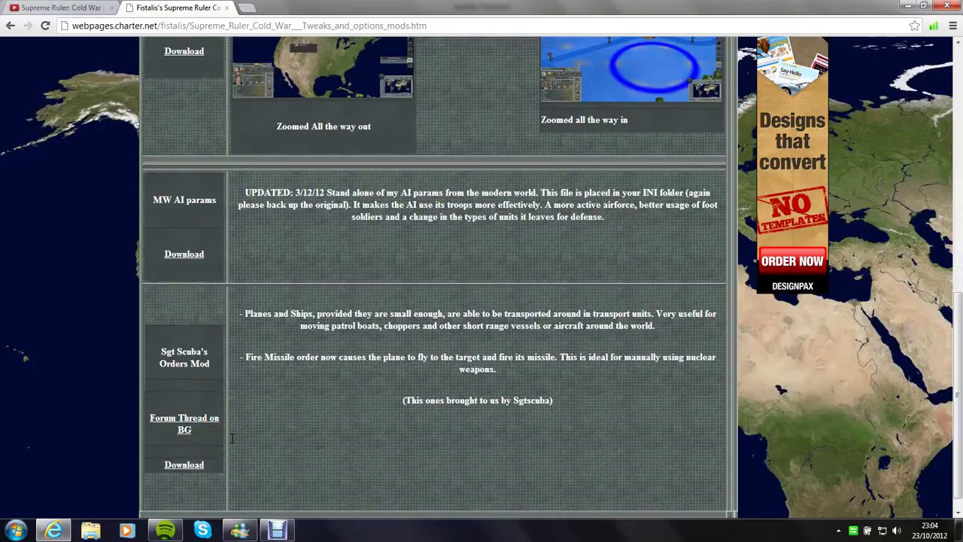
scroll(232, 438, "up", 7)
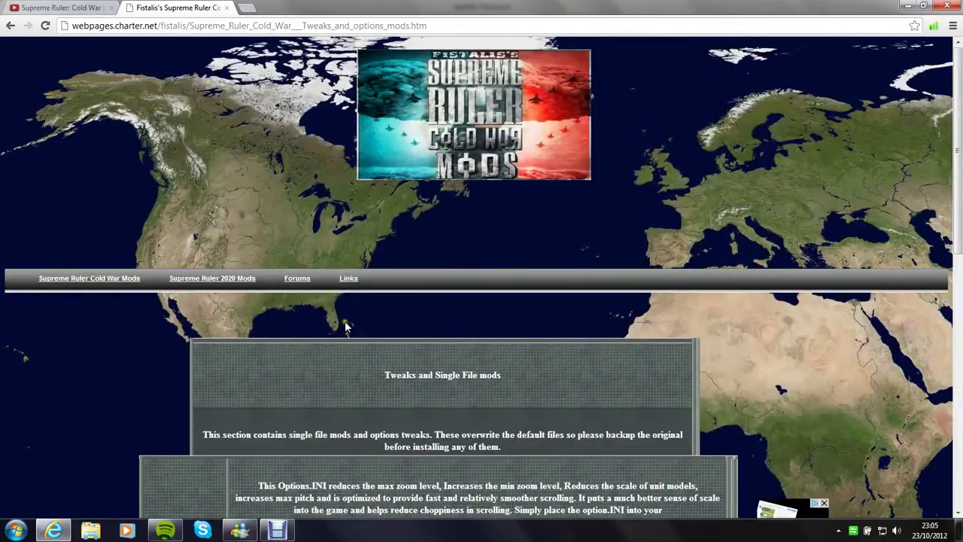
Return to the Independent Starts page of the Cold War mods and download the mod archive.
mouse_move(125, 278)
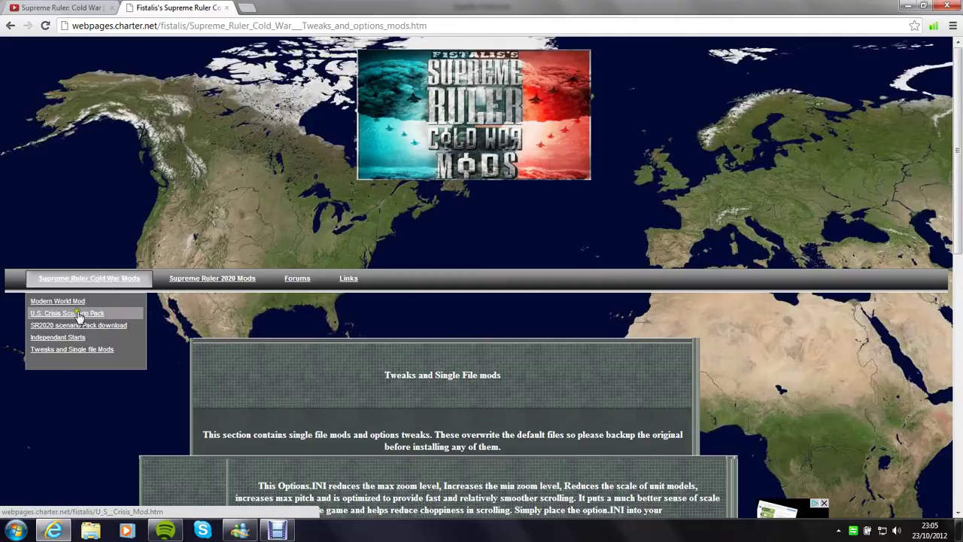
left_click(102, 338)
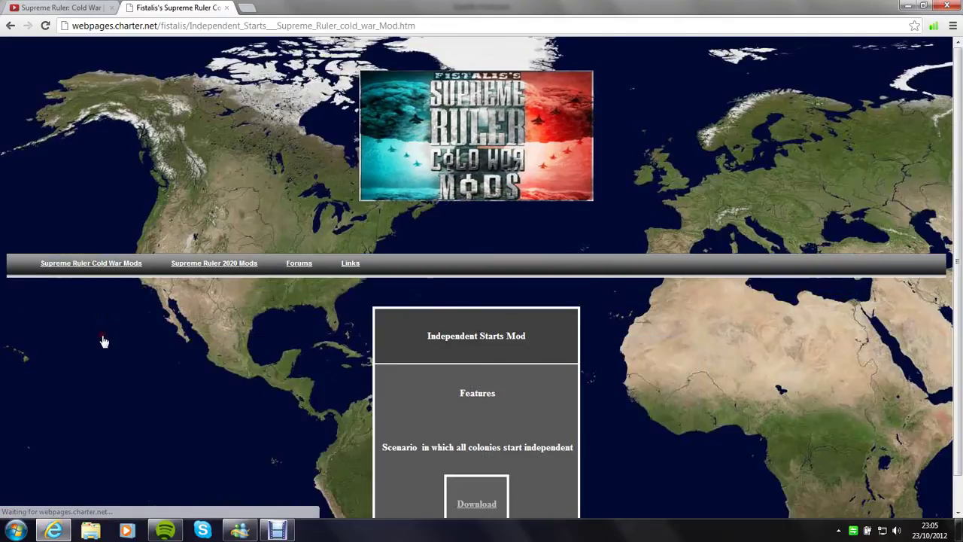
scroll(237, 340, "down", 1)
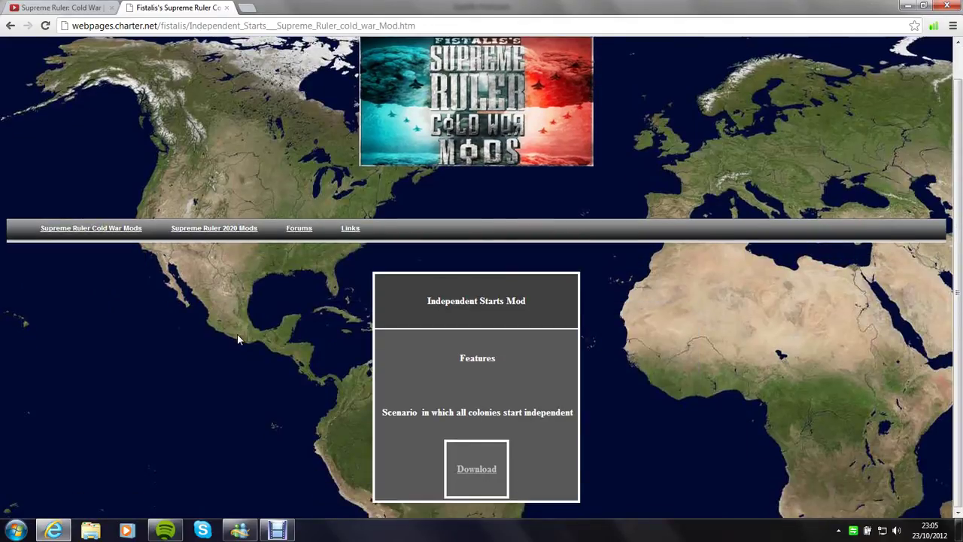
left_click(479, 469)
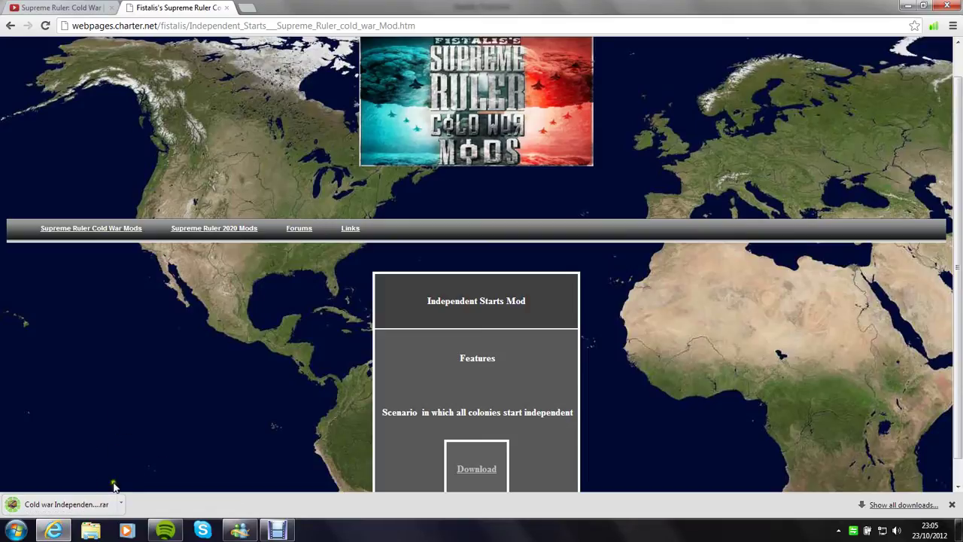
Try to open the downloaded Independent Start archive, and exit Express Zip while declining its toolbar and optional extras.
left_click(103, 507)
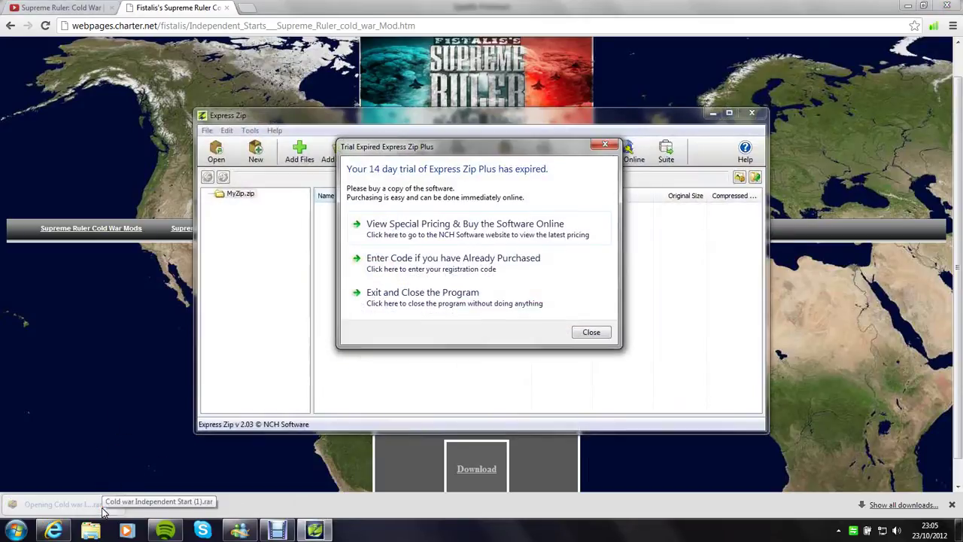
left_click(535, 303)
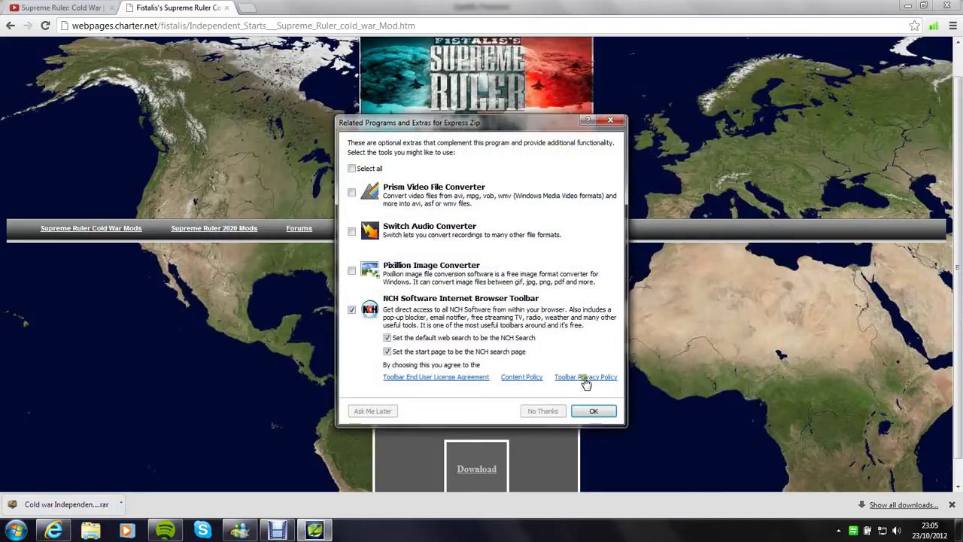
left_click(494, 315)
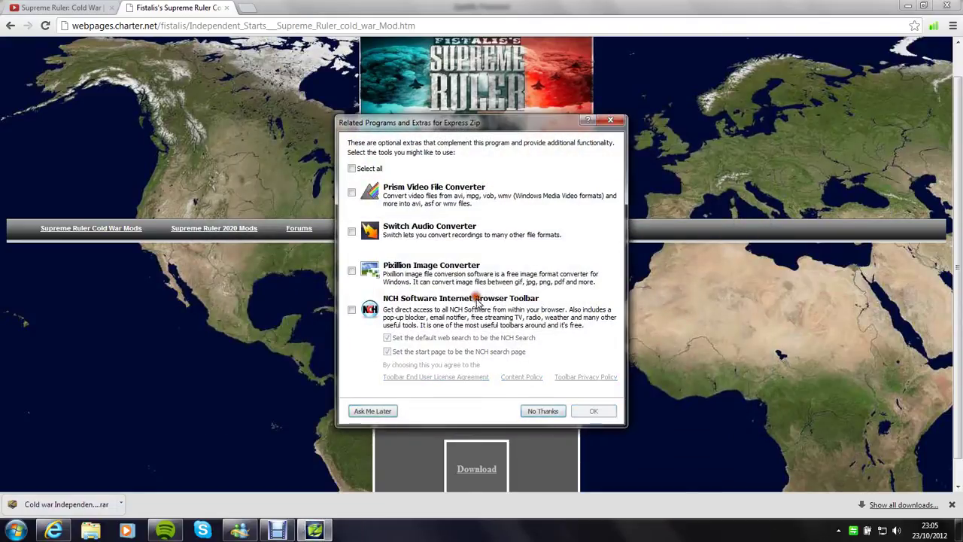
left_click(541, 409)
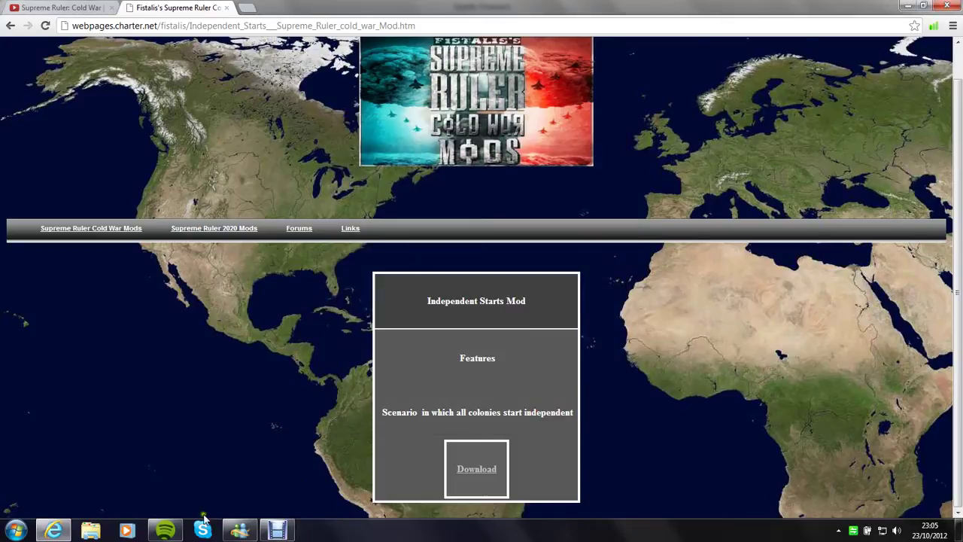
left_click(17, 531)
left_click(251, 443)
key("super")
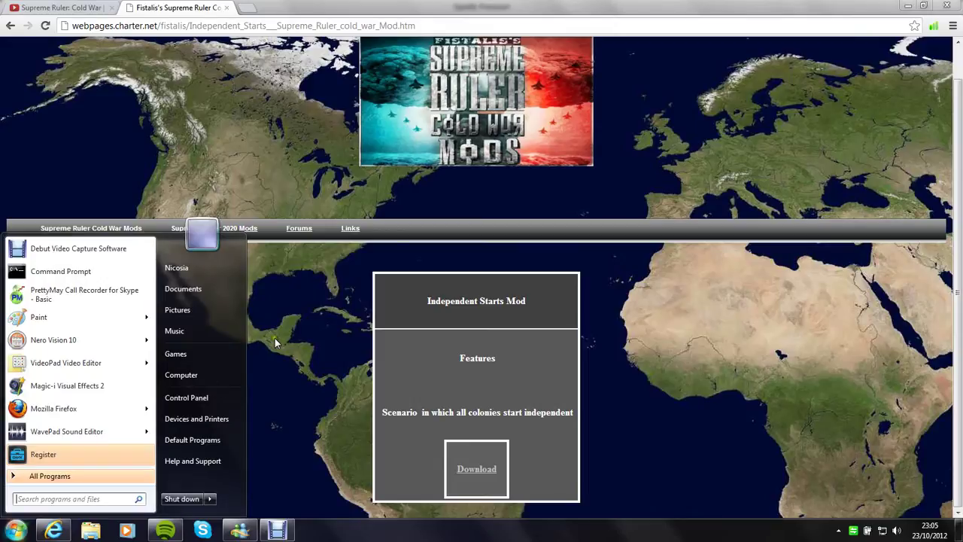
mouse_move(105, 320)
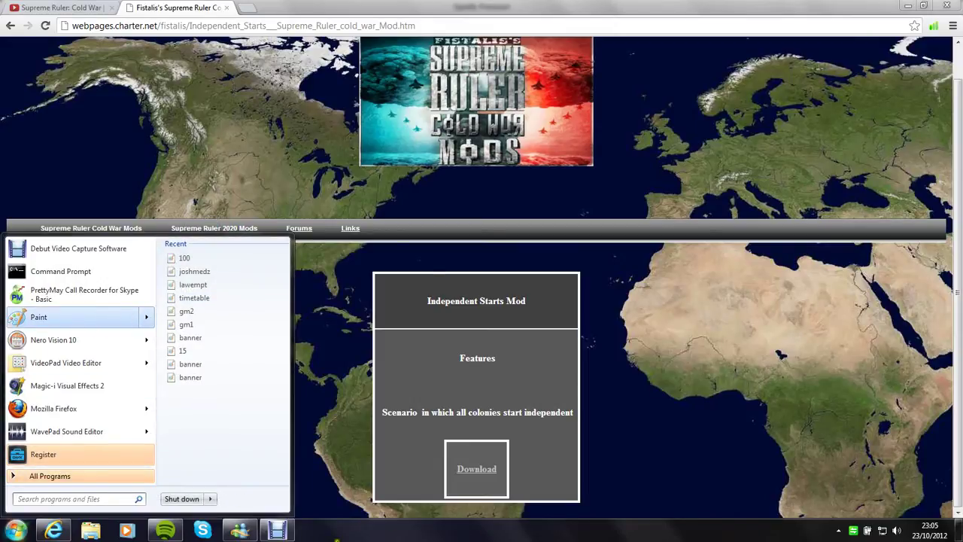
key("super")
Browse the computer's Local Disk (C:) and open the Program Files (x86) folder.
key("super")
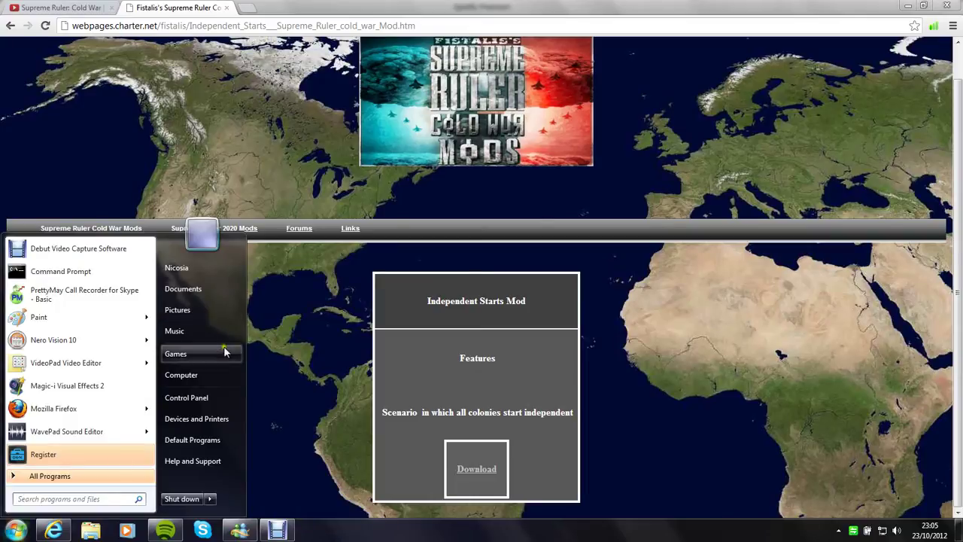
left_click(220, 374)
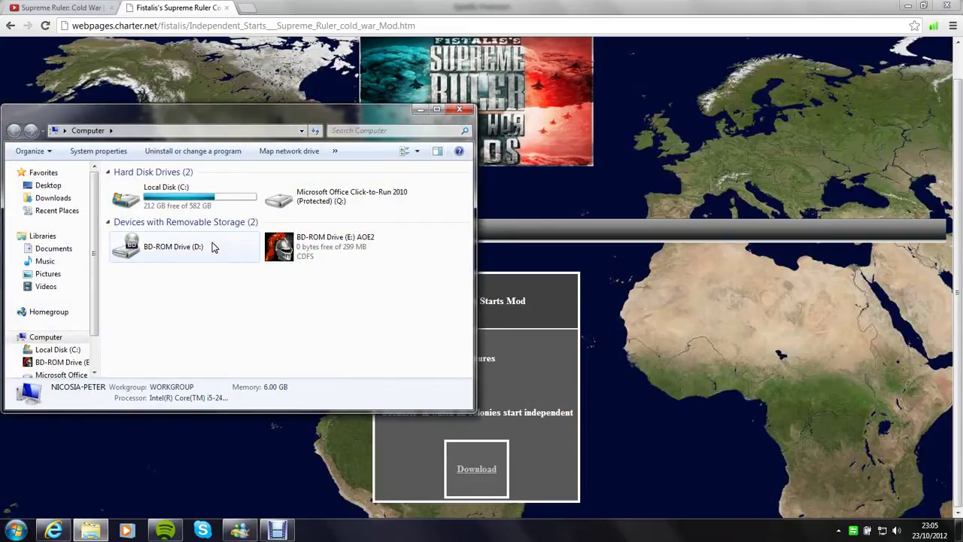
double_click(169, 198)
left_click(171, 199)
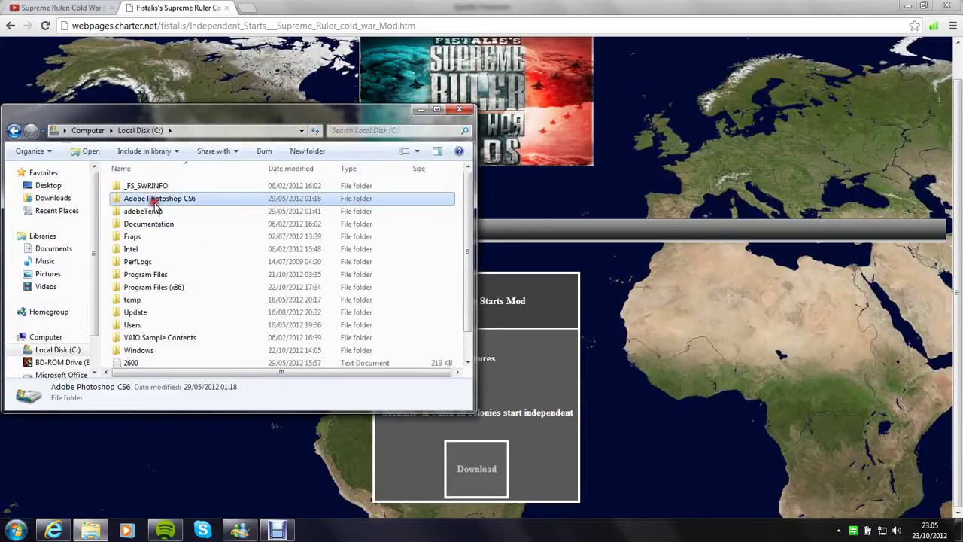
scroll(158, 265, "down", 1)
double_click(159, 261)
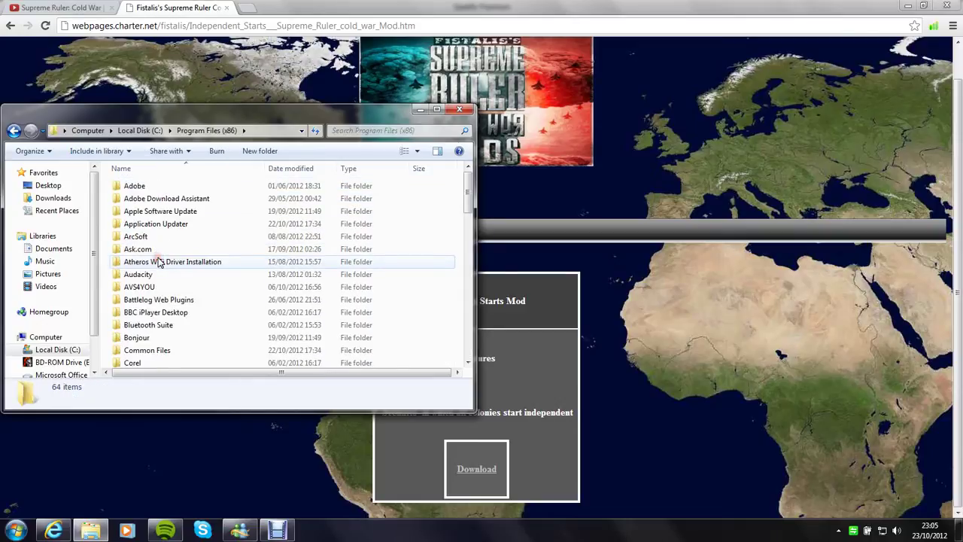
Find the Steam folder in Program Files (x86) and open its steamapps\common subfolder.
scroll(154, 279, "down", 11)
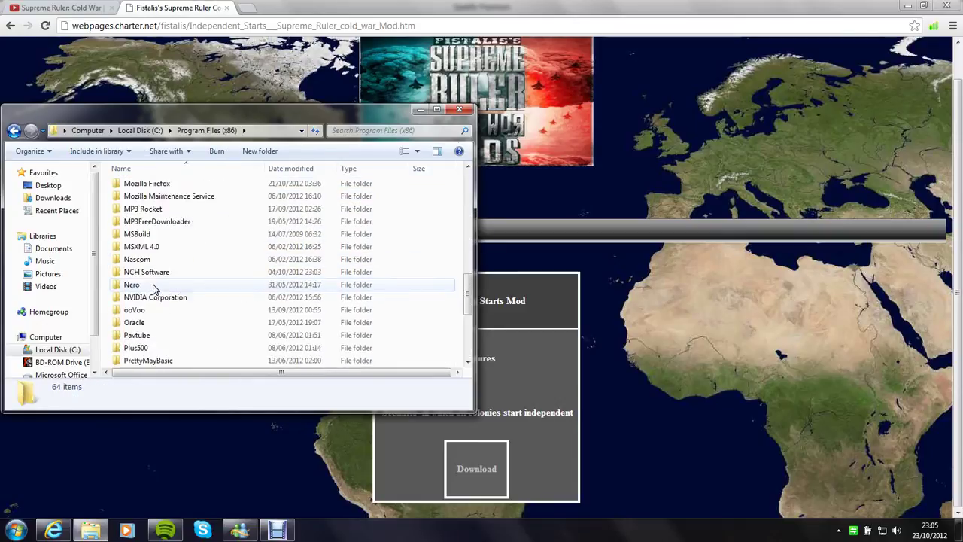
scroll(153, 289, "down", 4)
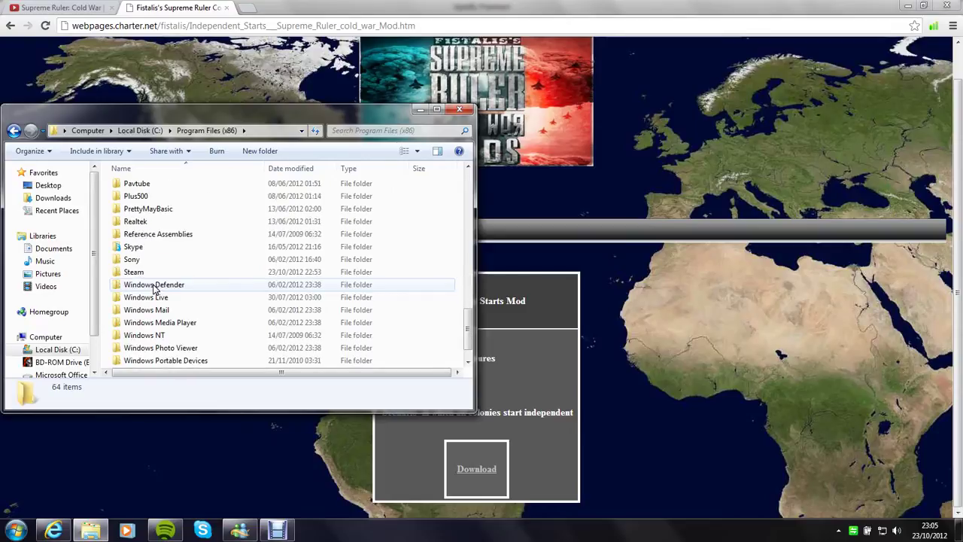
left_click(150, 272)
double_click(150, 271)
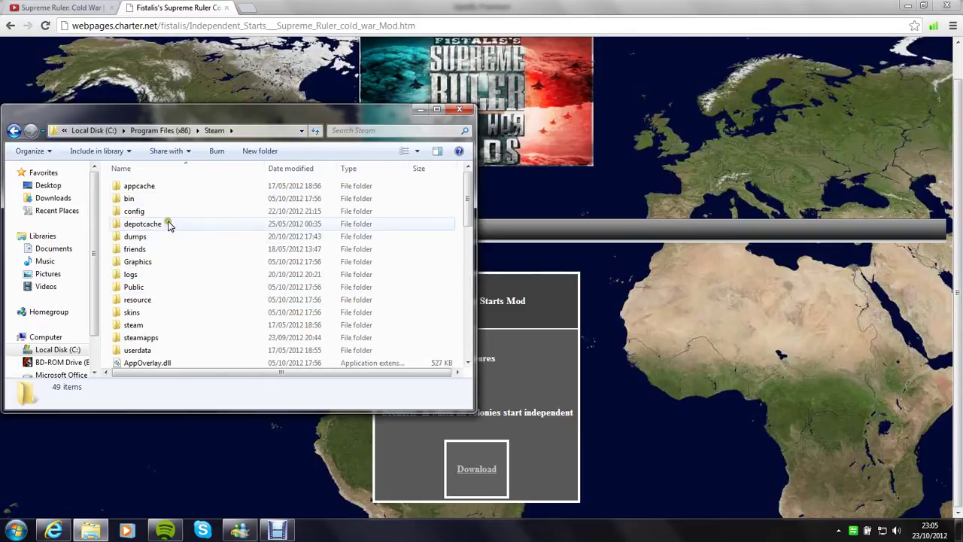
left_click(157, 338)
double_click(157, 338)
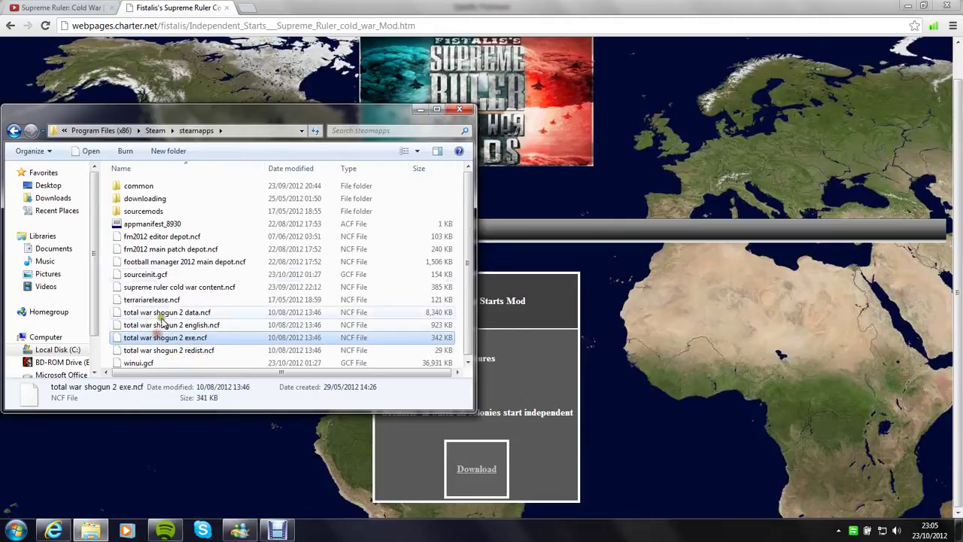
double_click(171, 187)
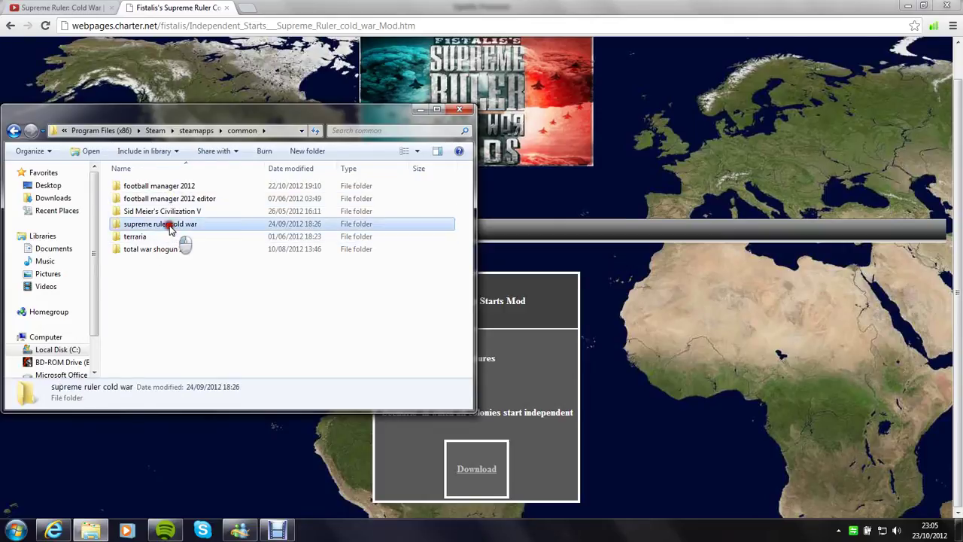
Open the supreme ruler cold war folder, look inside its Modern World subfolder, and return to the game folder.
double_click(168, 224)
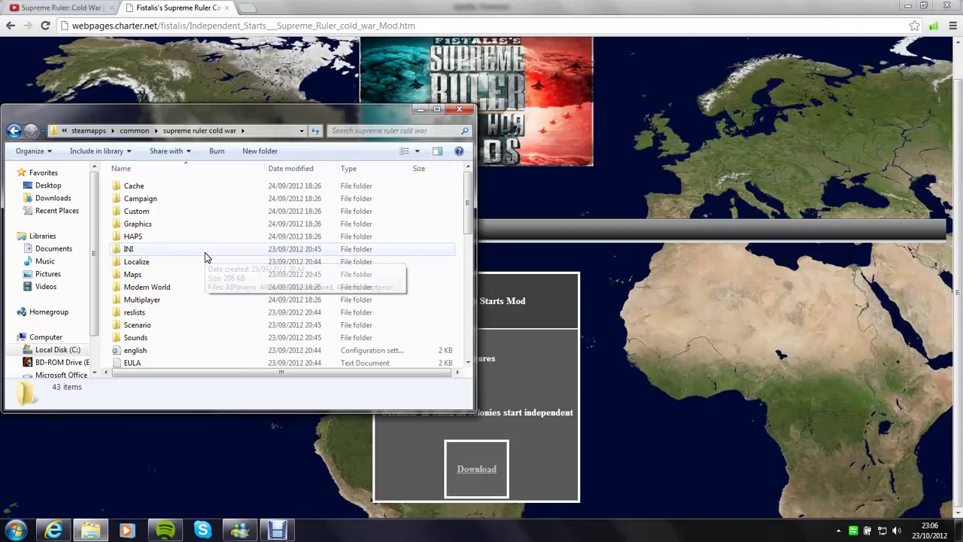
left_click(169, 288)
double_click(169, 289)
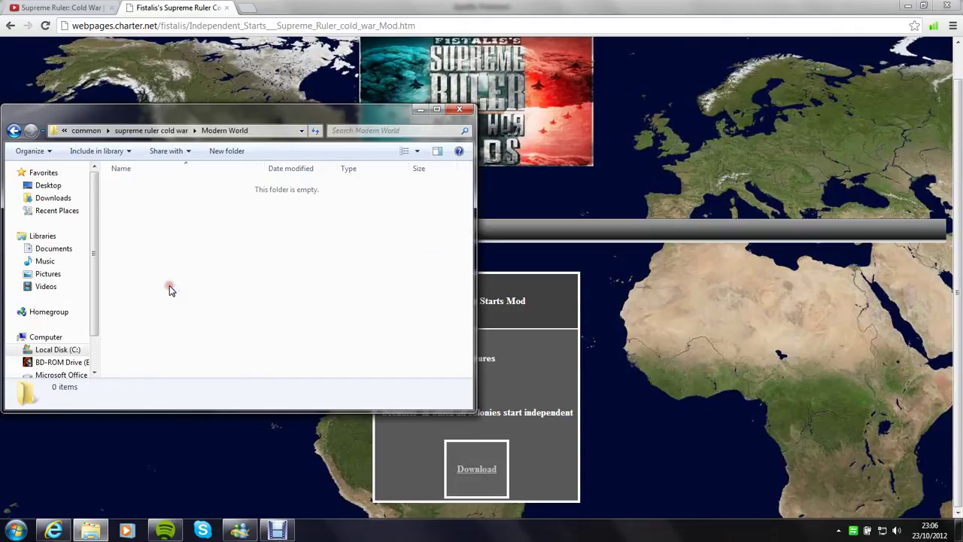
key("BackSpace")
Look inside the game's Campaign subfolder and return to the supreme ruler cold war folder.
key("Up")
key("Up")
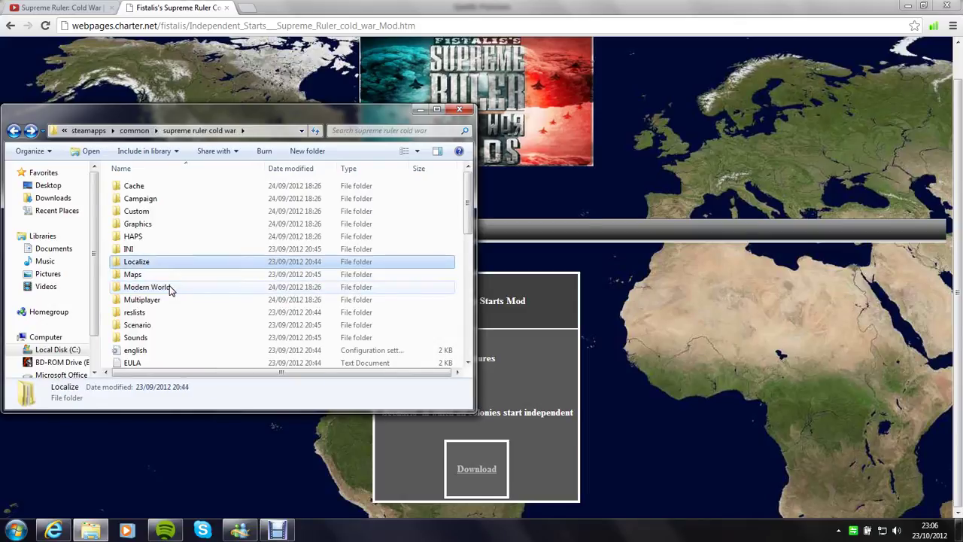
key("Up")
key("Up")
key("Up")
key("Up")
key("Up")
key("Return")
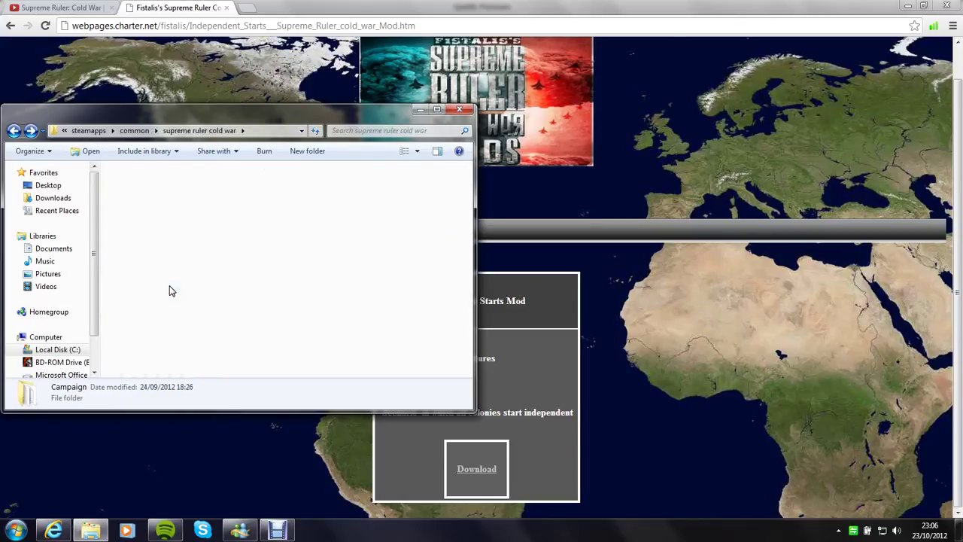
key("Down")
key("Down")
key("Down")
key("BackSpace")
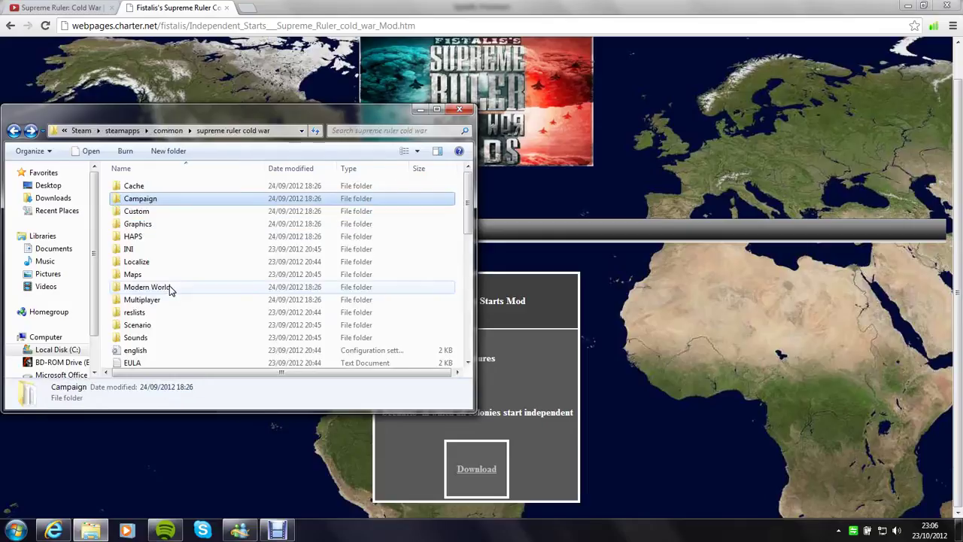
key("Down")
key("Down")
key("Down")
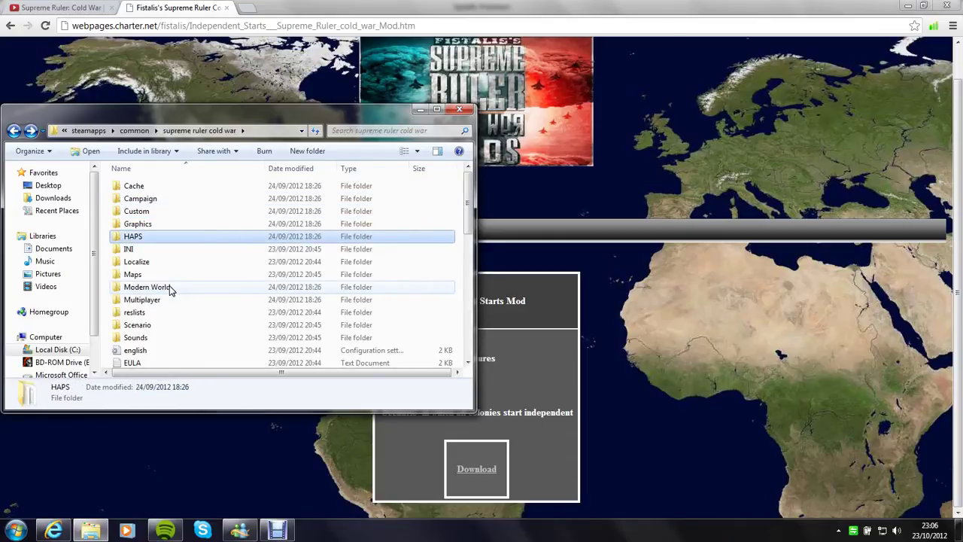
left_click(277, 530)
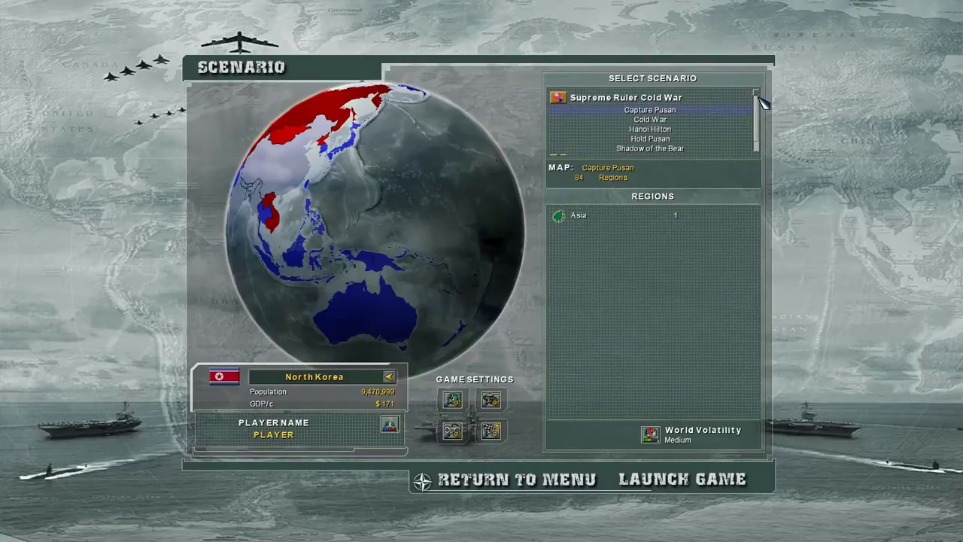
Select the Cold War - Independent Start custom scenario and view the South American countries it offers.
scroll(760, 124, "down", 1)
scroll(761, 126, "down", 1)
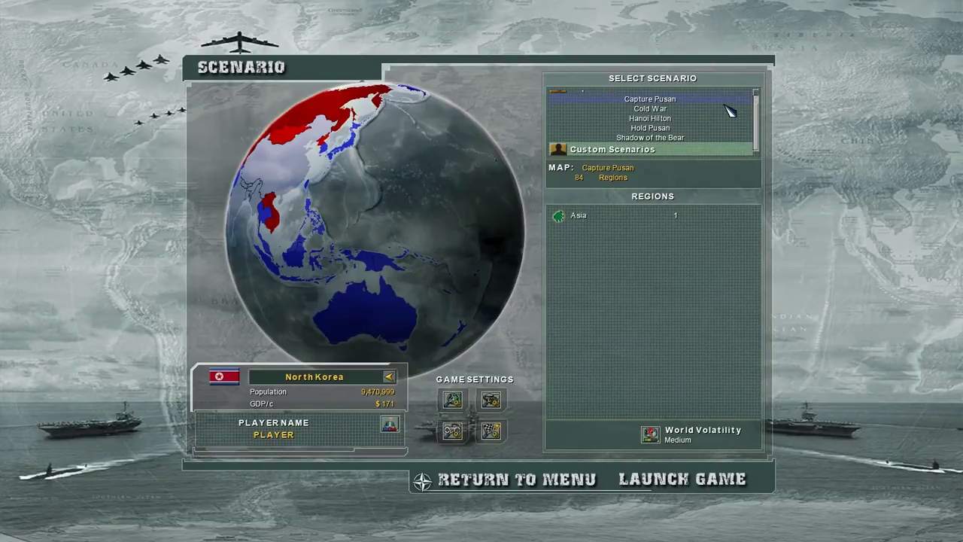
scroll(756, 109, "down", 2)
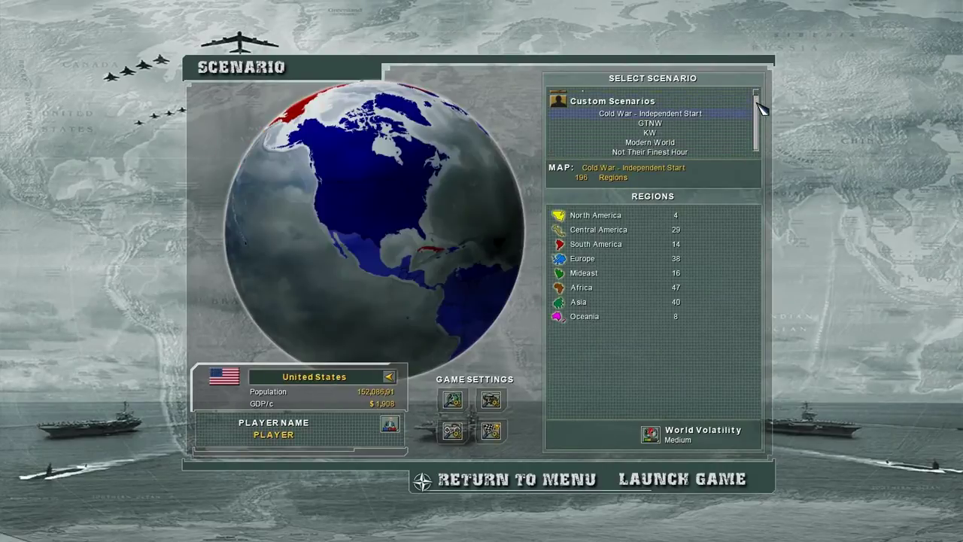
left_click(671, 244)
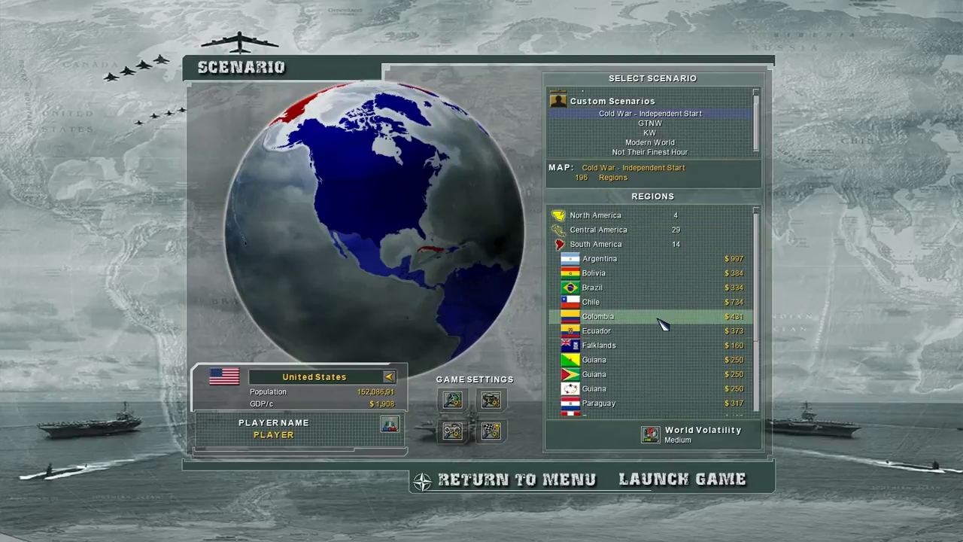
scroll(661, 323, "down", 6)
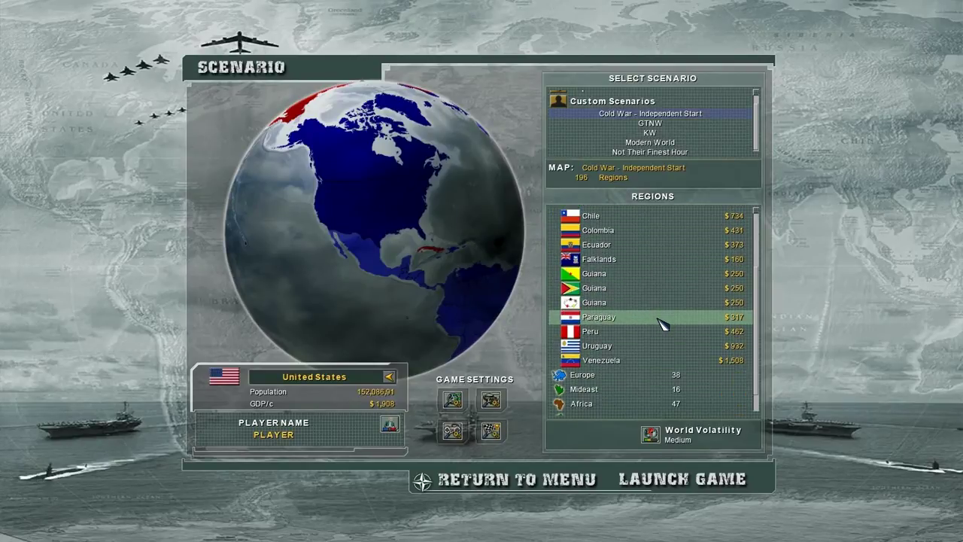
Select the Modern World custom scenario and browse its countries in South America, Central America, Oceania and the Mideast.
left_click(660, 324)
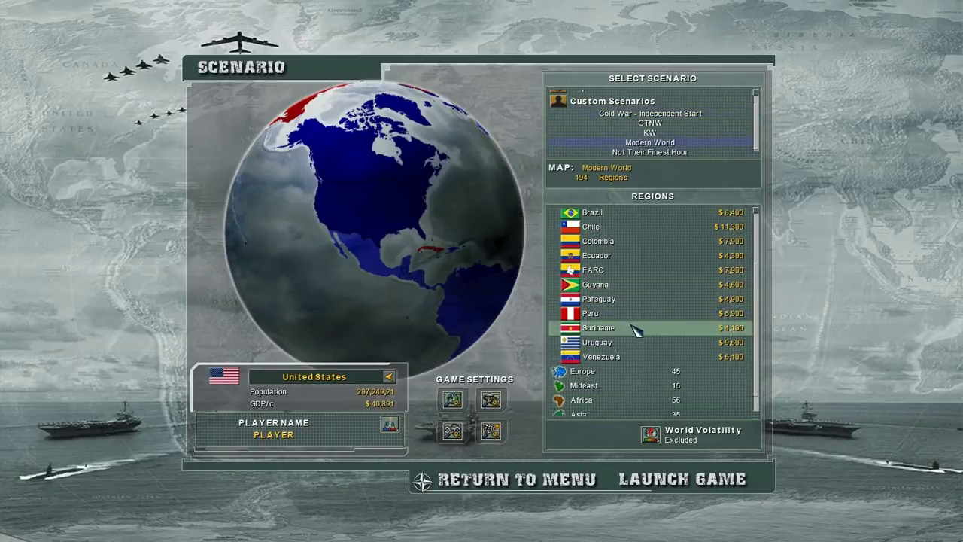
scroll(635, 331, "up", 5)
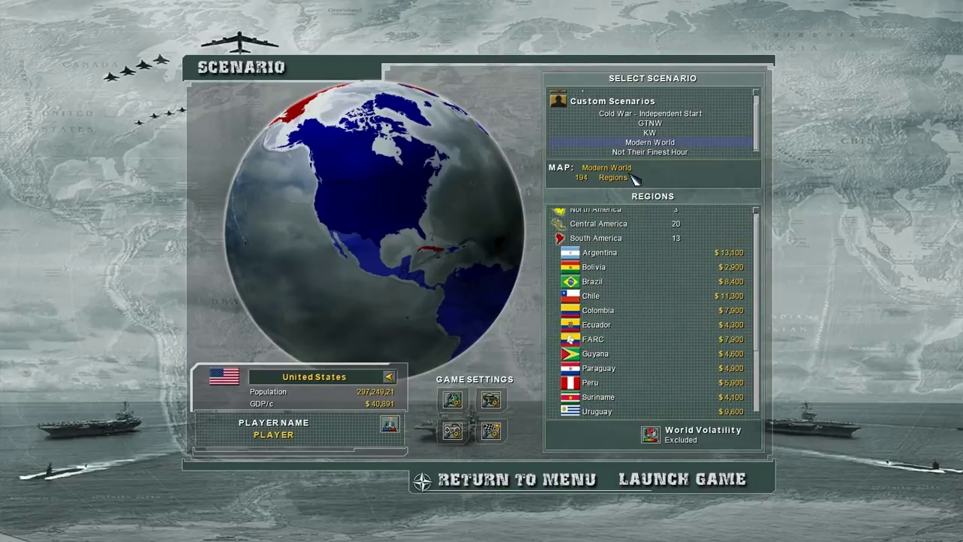
left_click(637, 224)
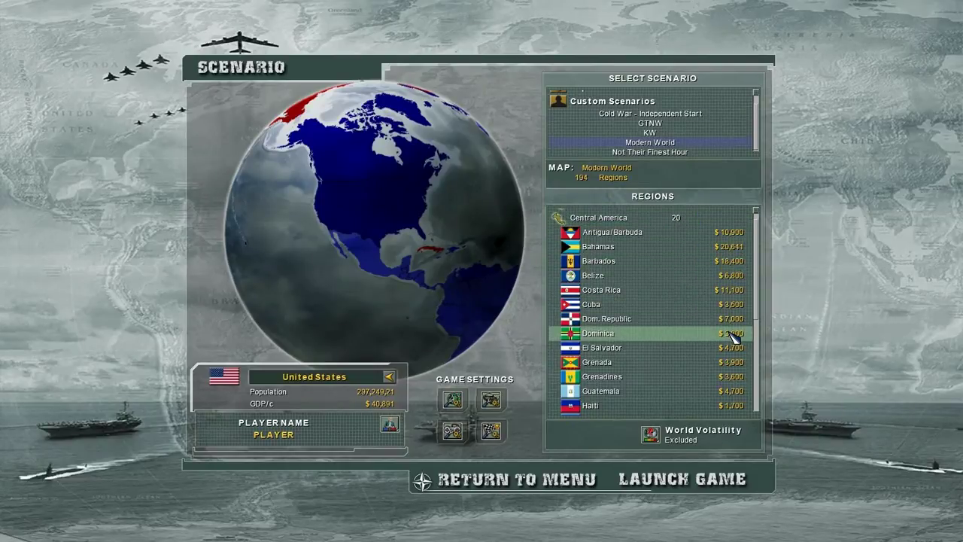
left_click(662, 218)
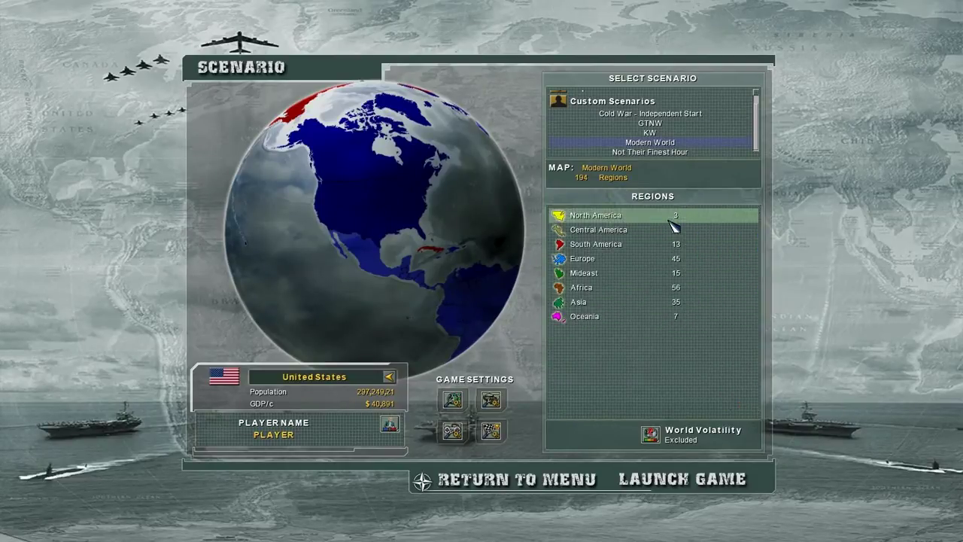
left_click(650, 324)
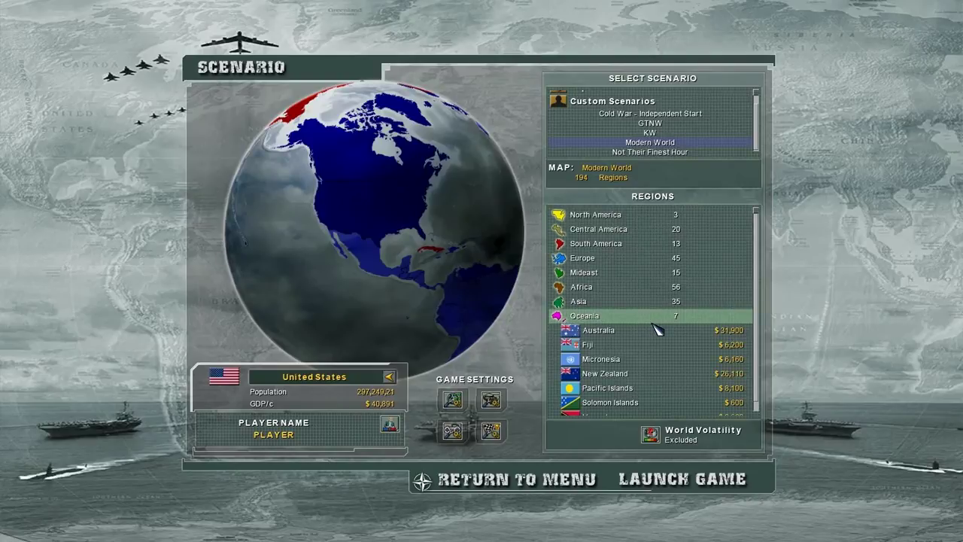
scroll(649, 353, "down", 1)
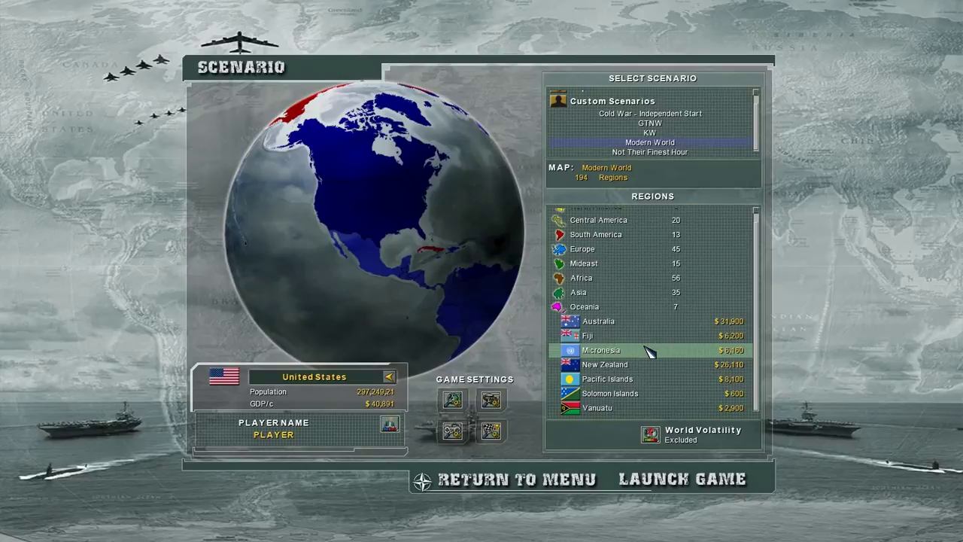
left_click(649, 265)
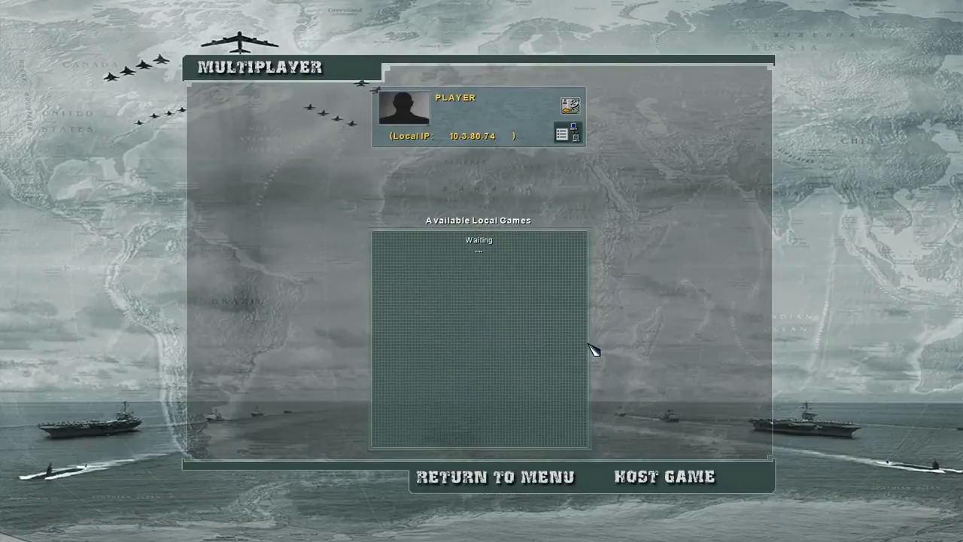
Host a multiplayer game to check the scenarios offered there, including Modern World, and leave the game.
left_click(641, 474)
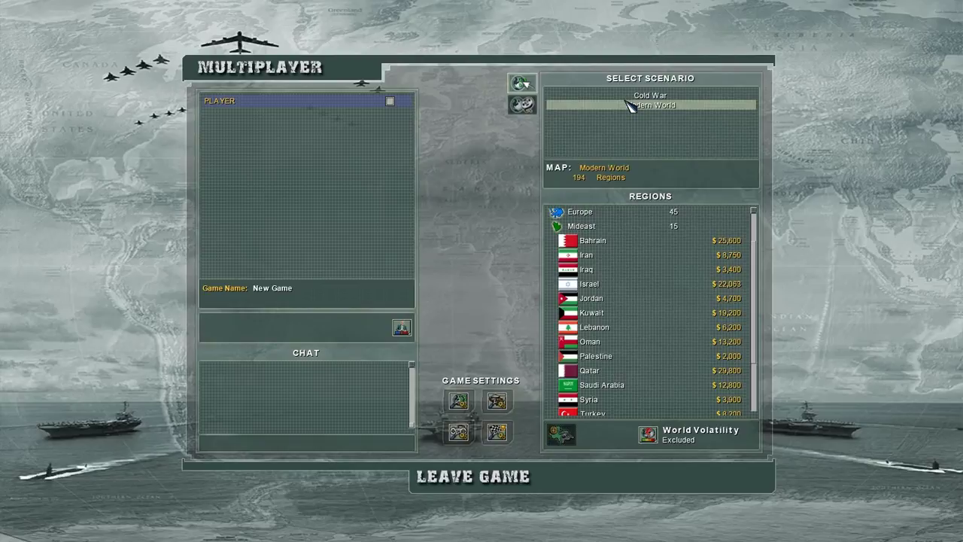
left_click(491, 483)
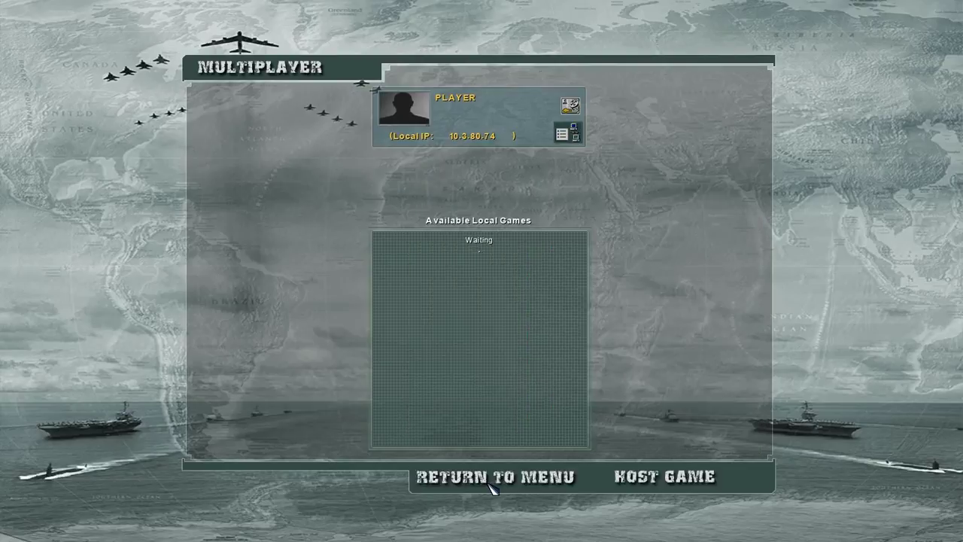